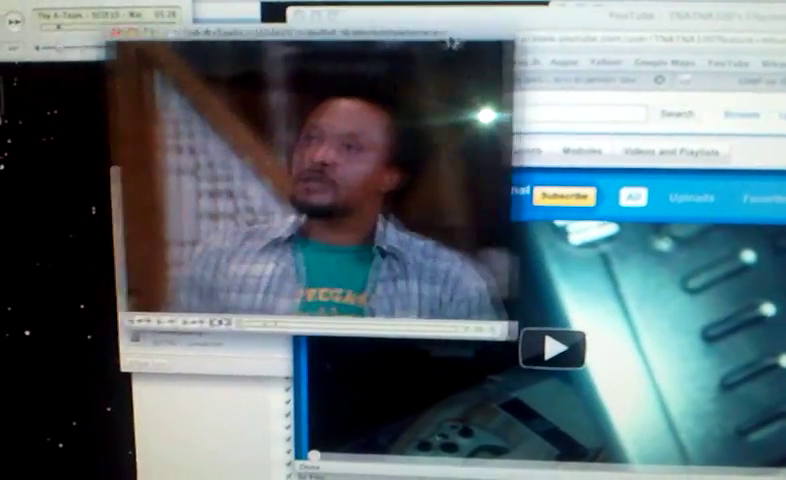
Step: Move the A-Team episode's video player window up and to the right
drag(452, 40, 533, 33)
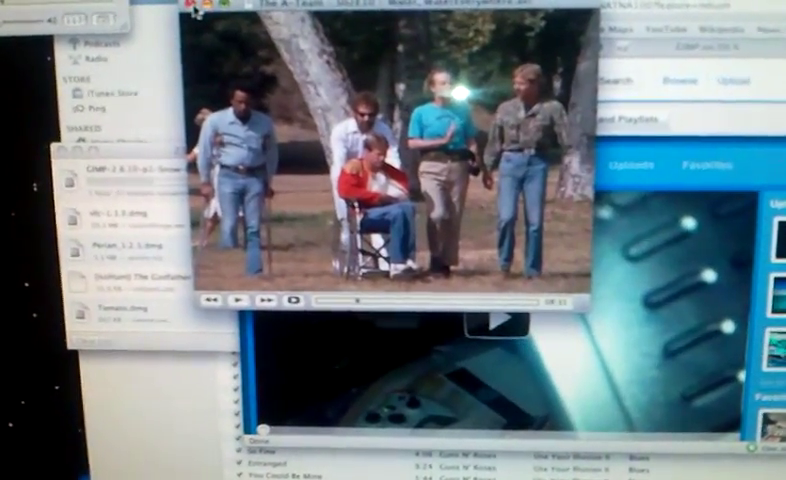
Step: Close the VLC window playing the A-Team episode
click(196, 12)
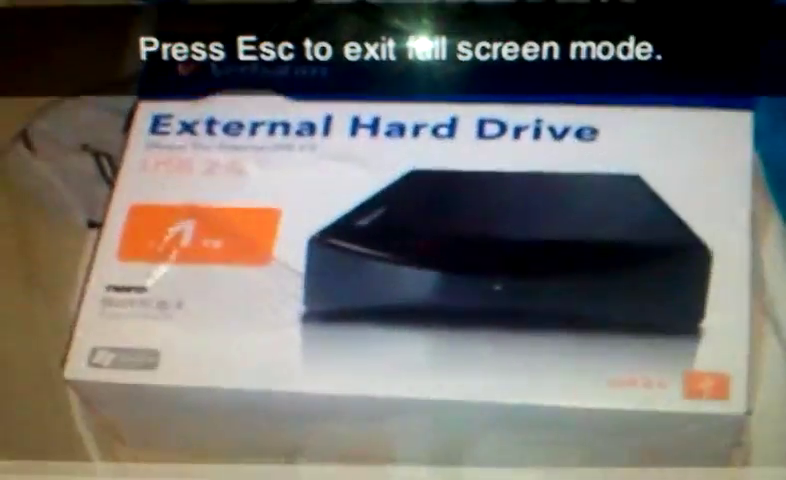
Step: Exit full-screen playback of the Verbatim external hard drive video
key(Escape)
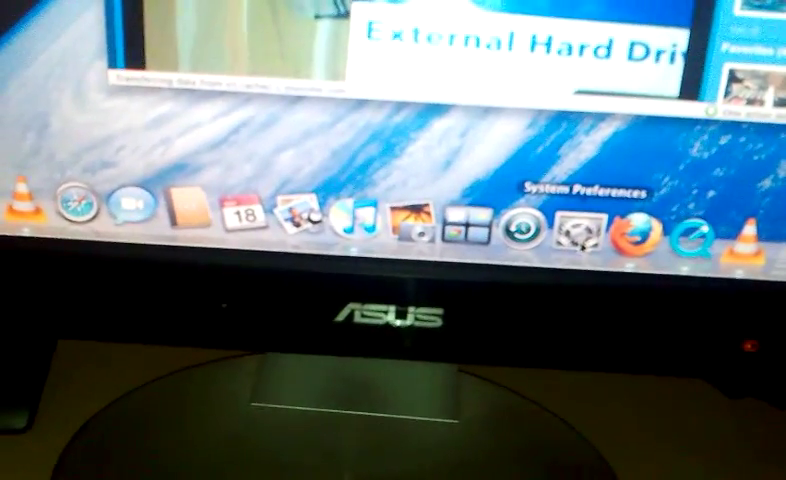
Step: Bring up the System Preferences window from the Dock
click(582, 232)
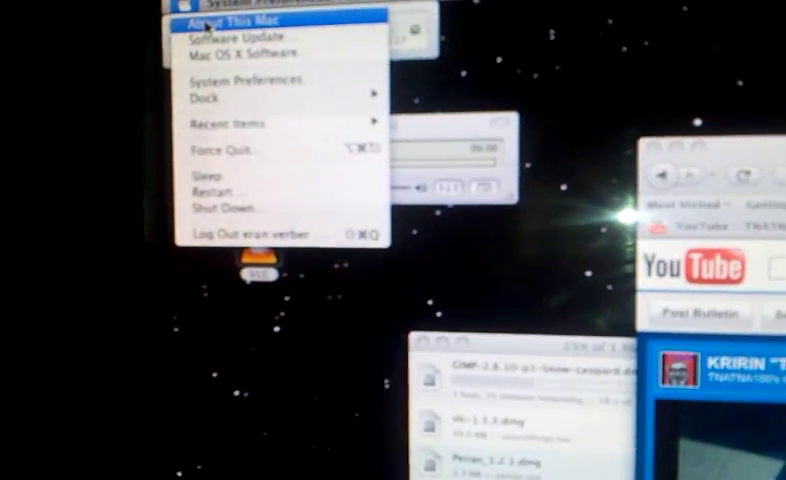
Step: View the Mac's version, processor and memory in About This Mac, then close it
click(213, 16)
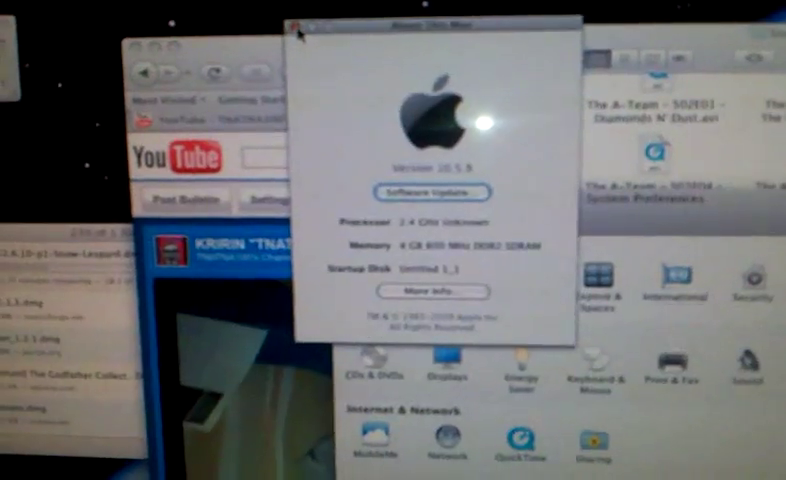
click(292, 50)
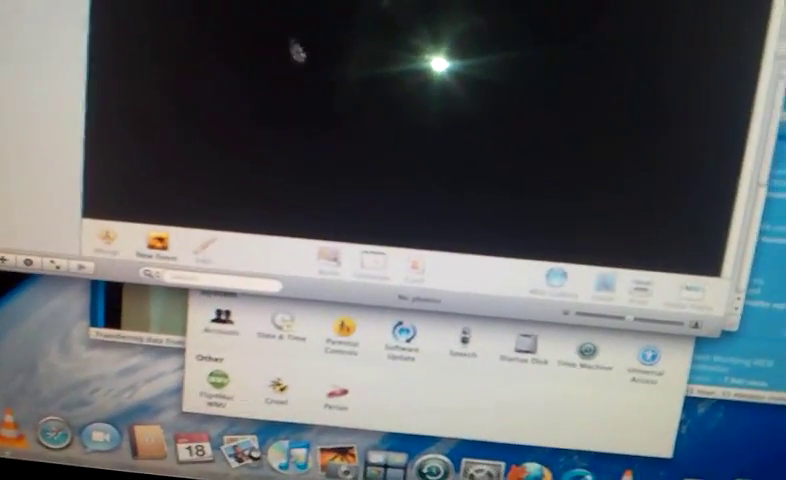
drag(263, 9, 523, 140)
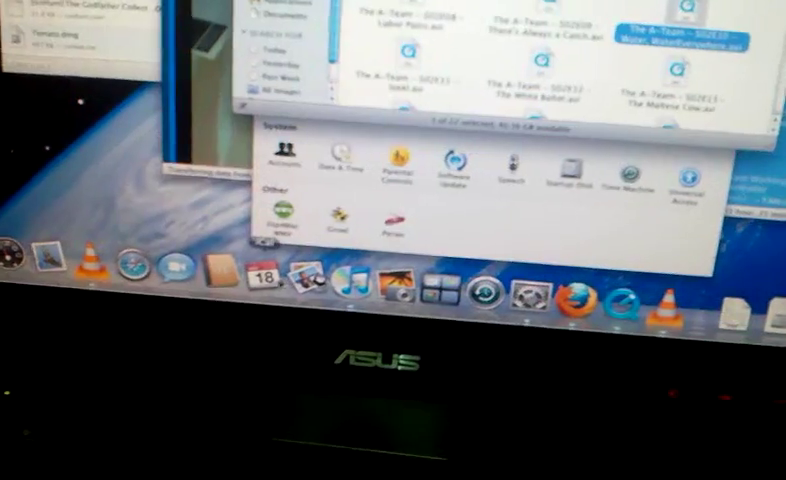
Step: Glance at iCal and hide it, then advance to iChat's account setup step
click(264, 268)
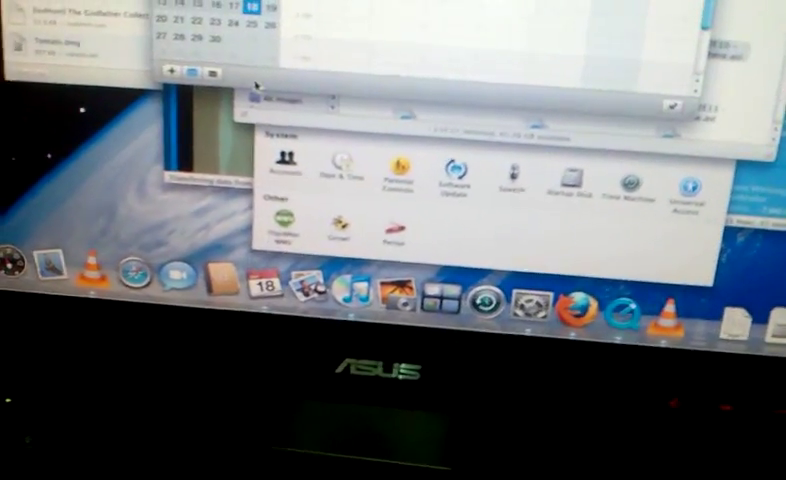
key(super+q)
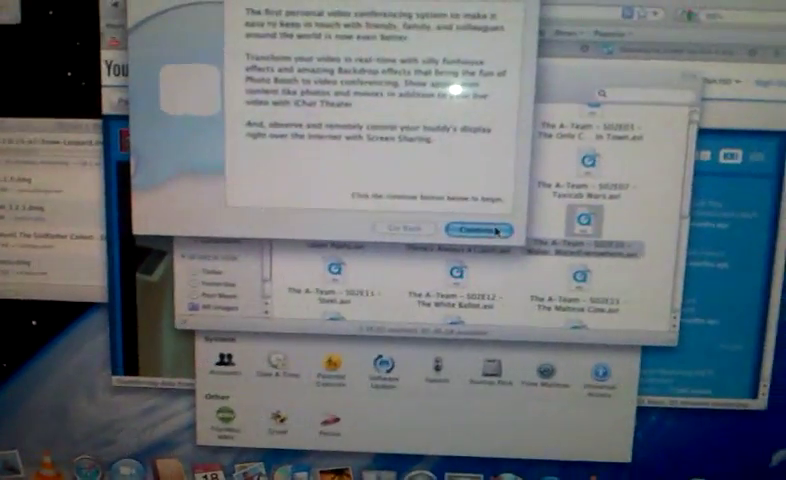
click(495, 231)
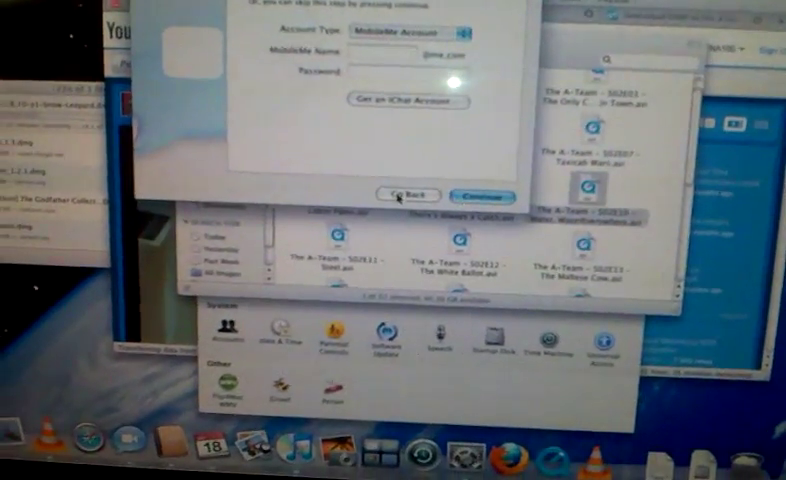
click(396, 206)
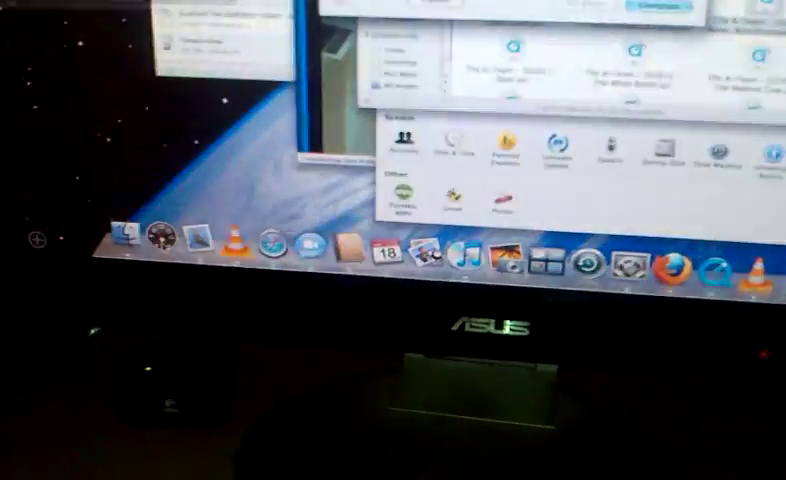
Step: Show the Dashboard widgets with F12, then dismiss them with F12
key(F12)
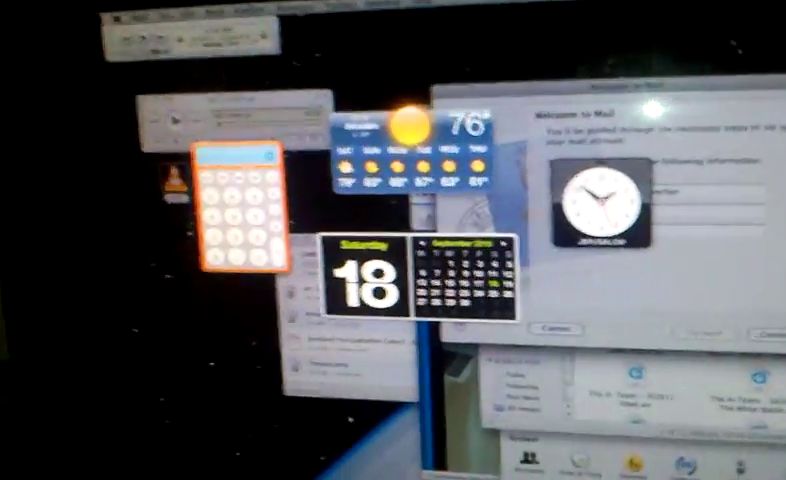
key(F12)
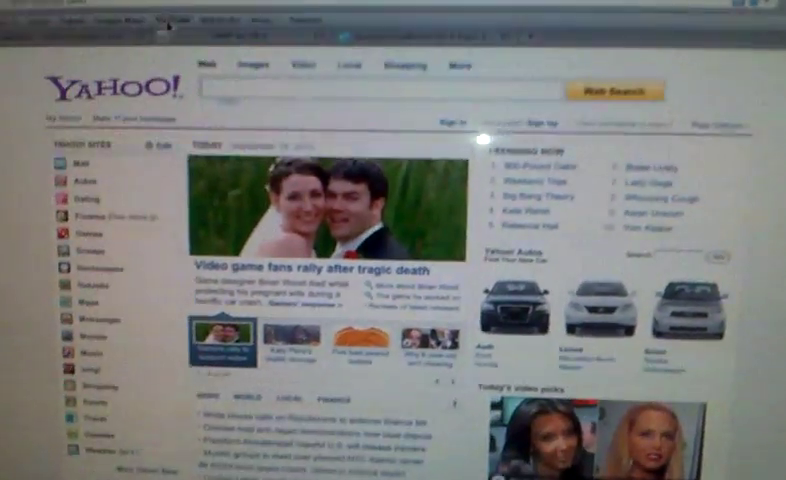
Step: Switch Firefox from the Yahoo page to the YouTube tab
click(168, 24)
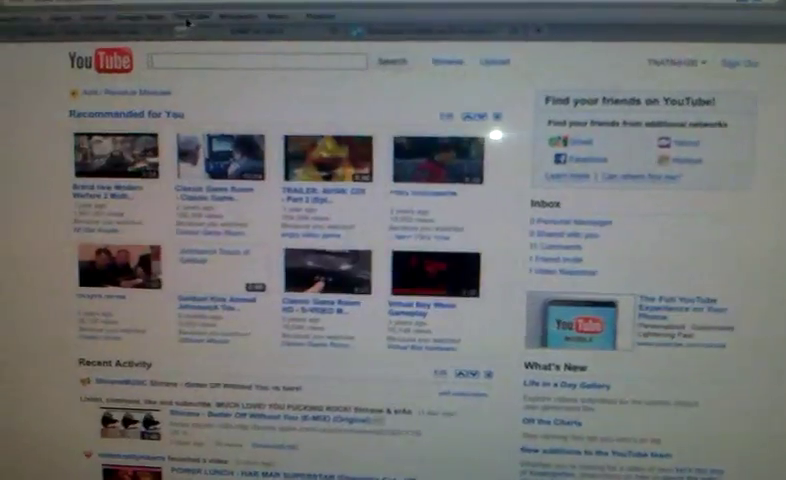